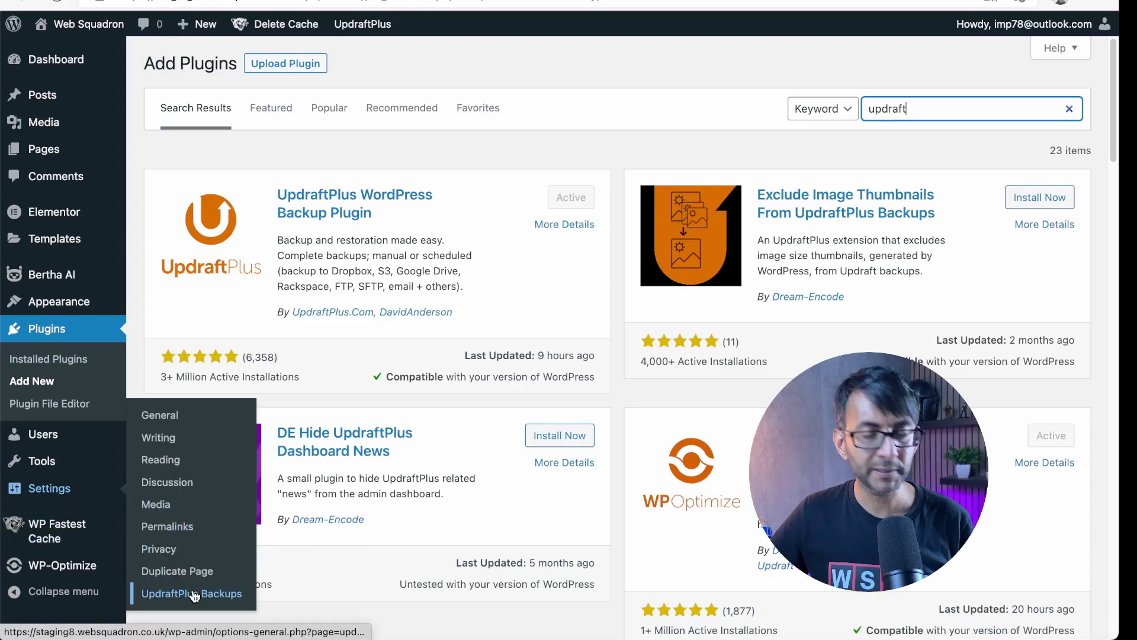
Step: Go to the UpdraftPlus Backups page from the Settings menu
left_click(193, 594)
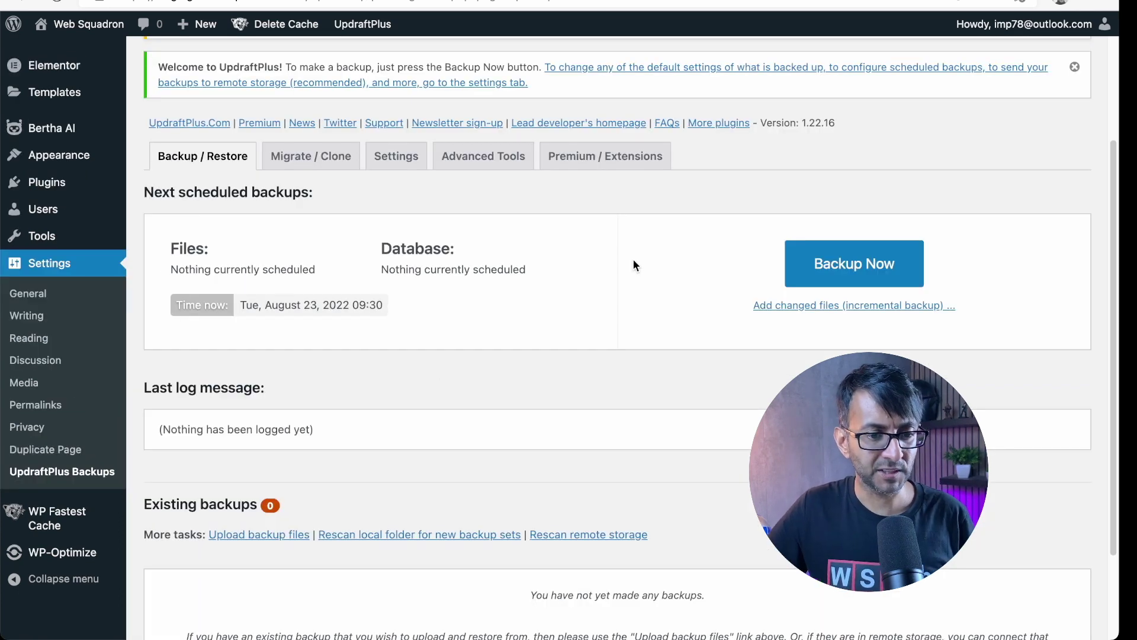
Step: Run Backup Now and confirm, producing the first listed backup
left_click(825, 275)
left_click(699, 489)
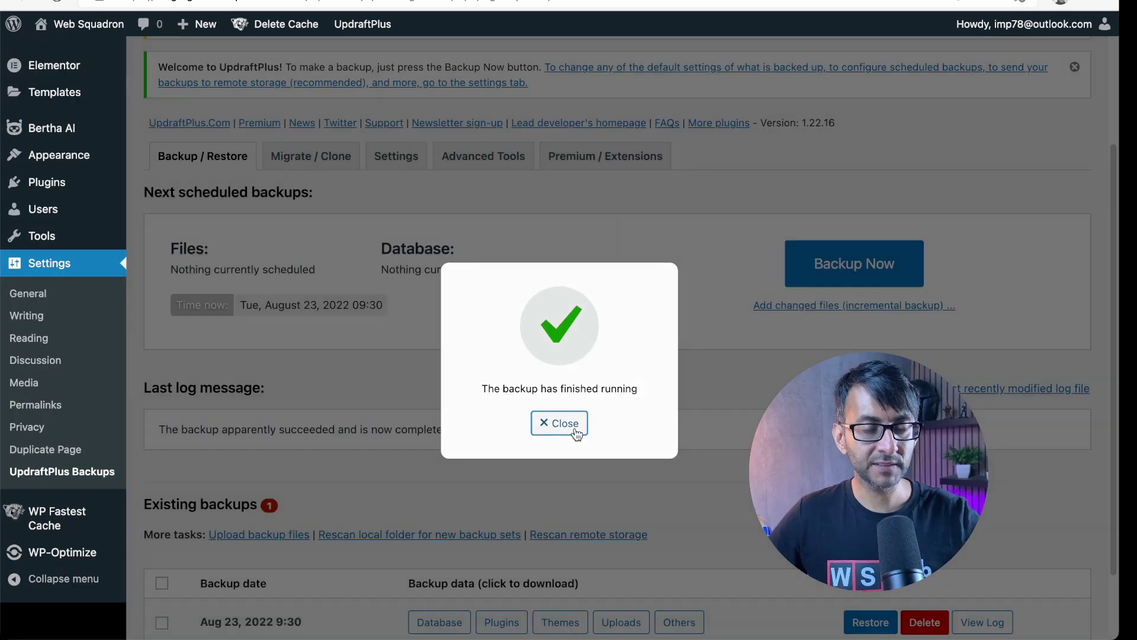
left_click(575, 432)
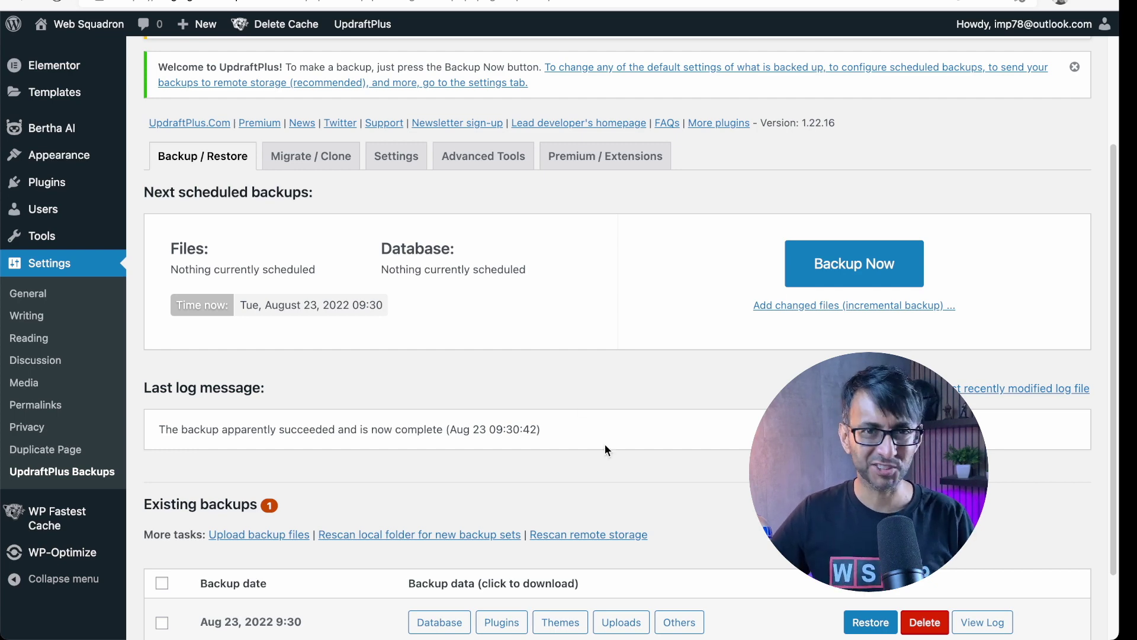
scroll(605, 450, "down", 2)
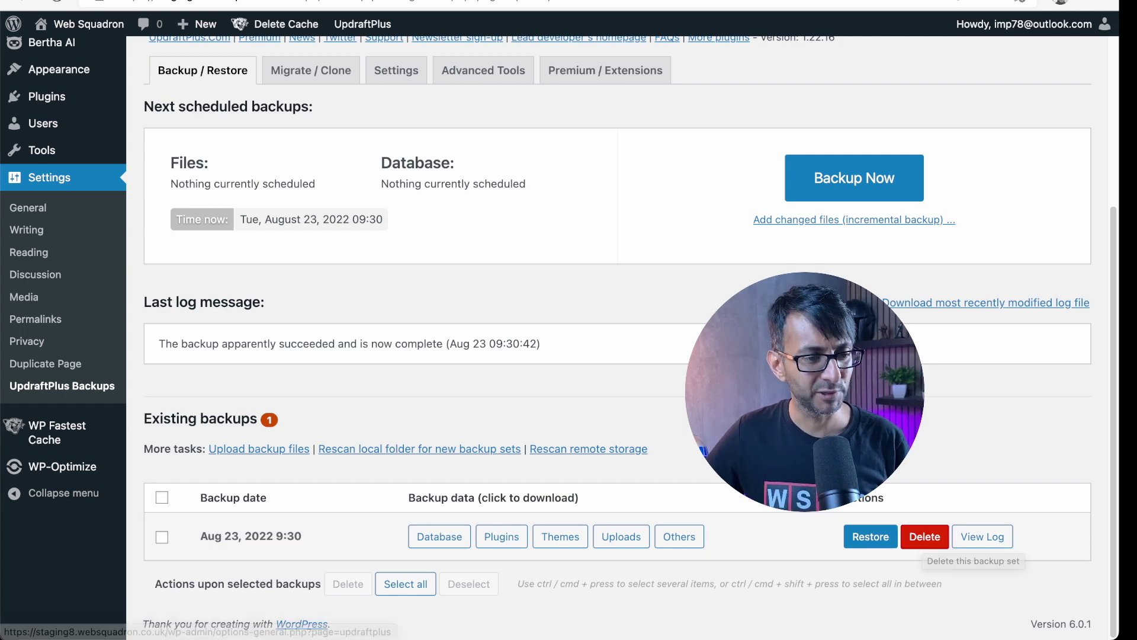
scroll(864, 178, "up", 1)
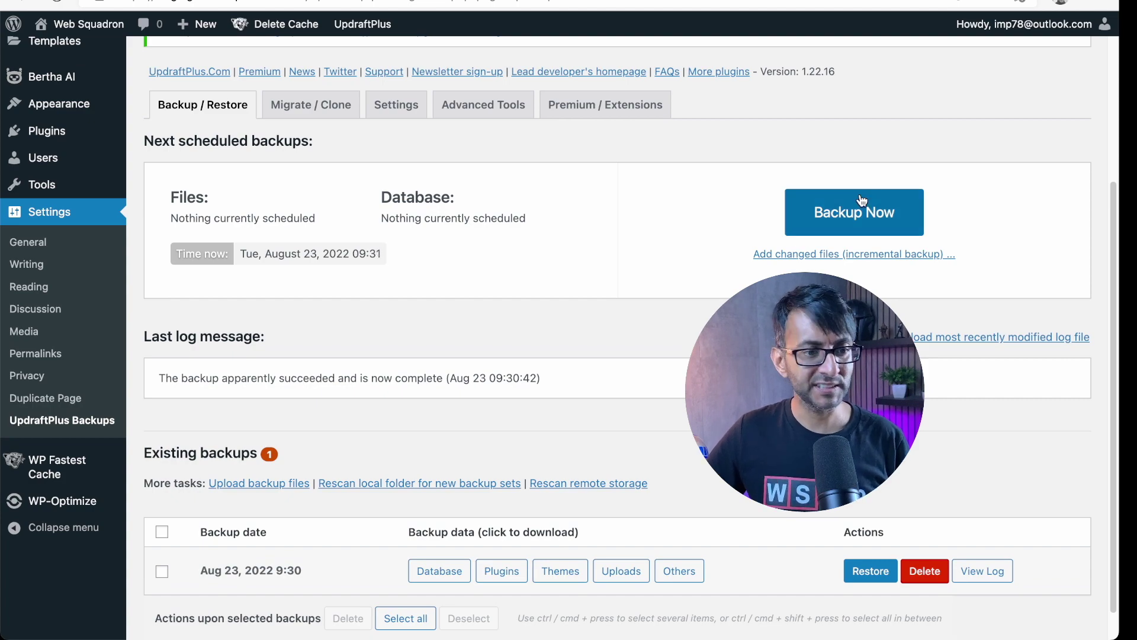
scroll(622, 355, "up", 5)
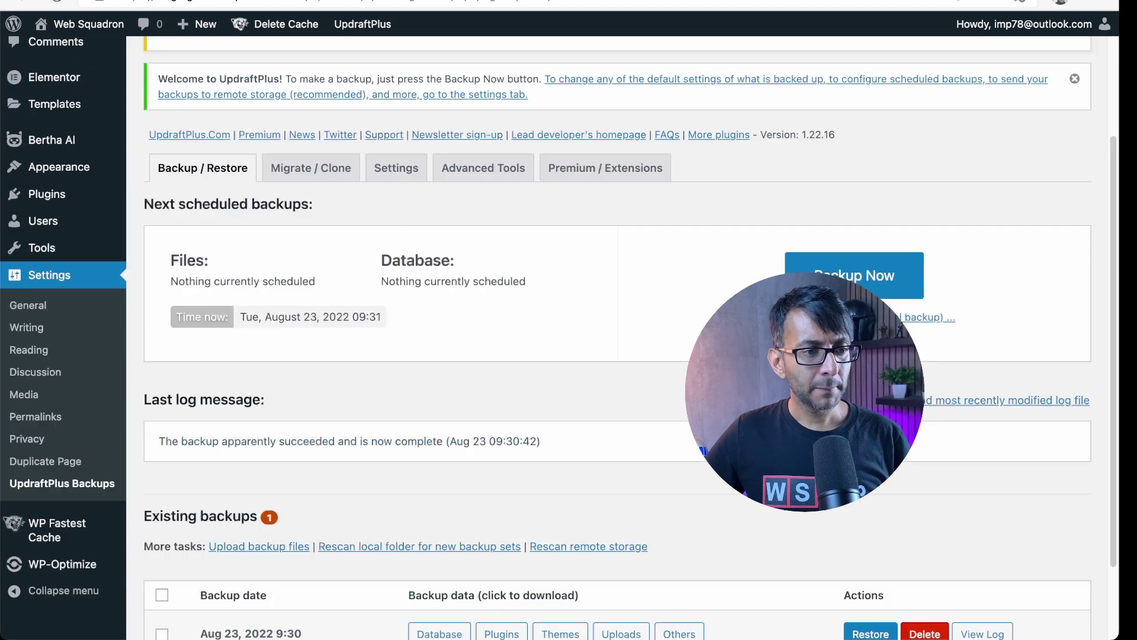
scroll(623, 355, "down", 5)
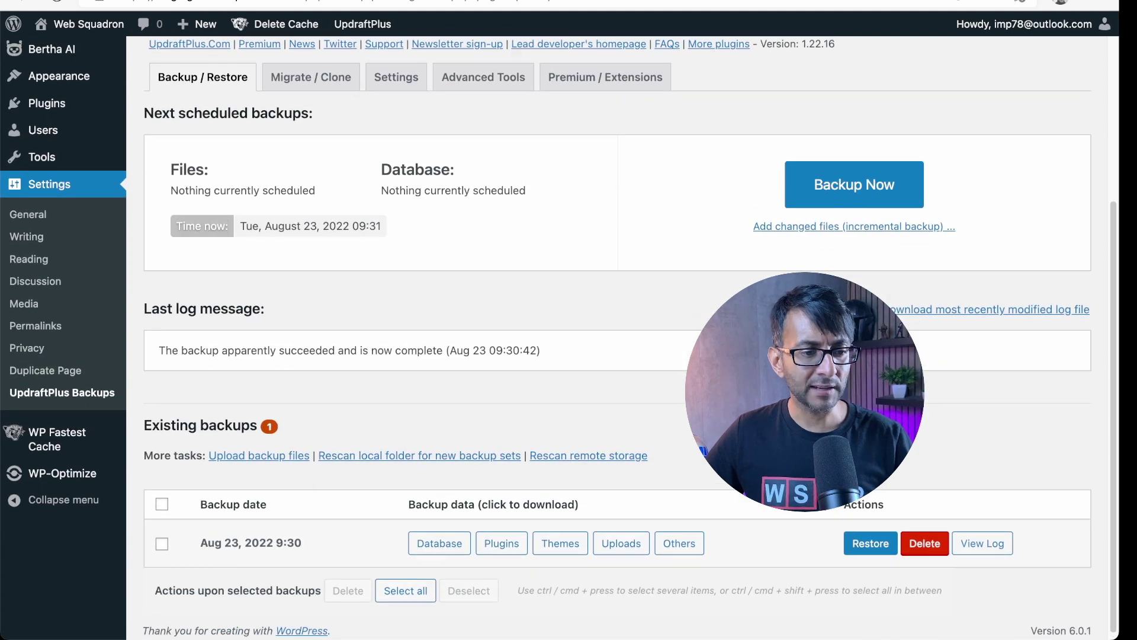
scroll(622, 356, "up", 5)
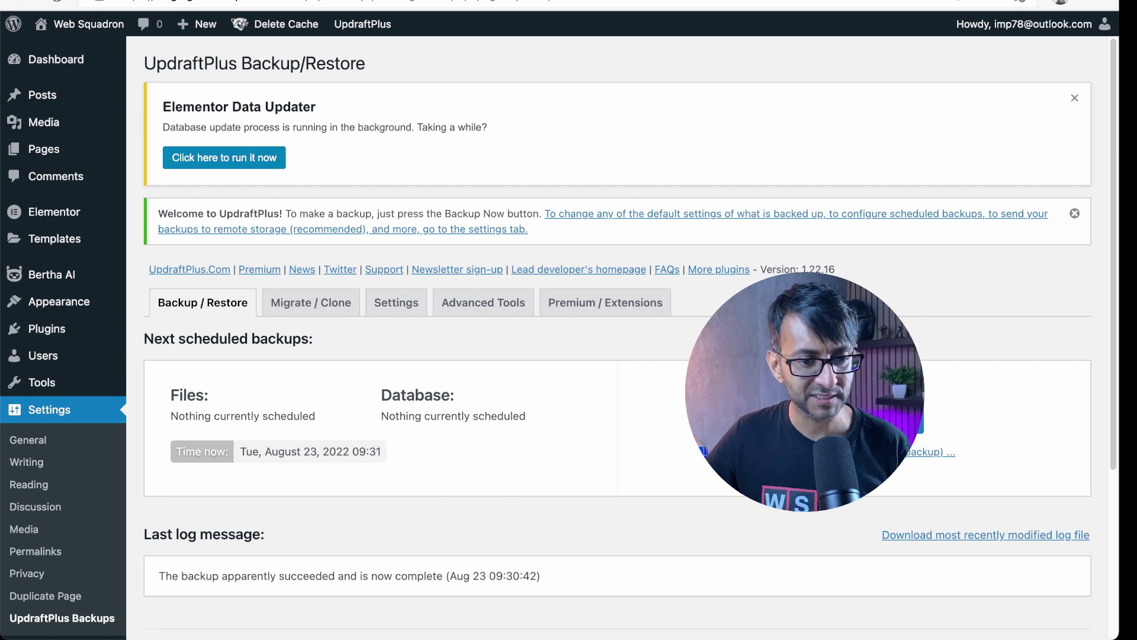
left_click(789, 216)
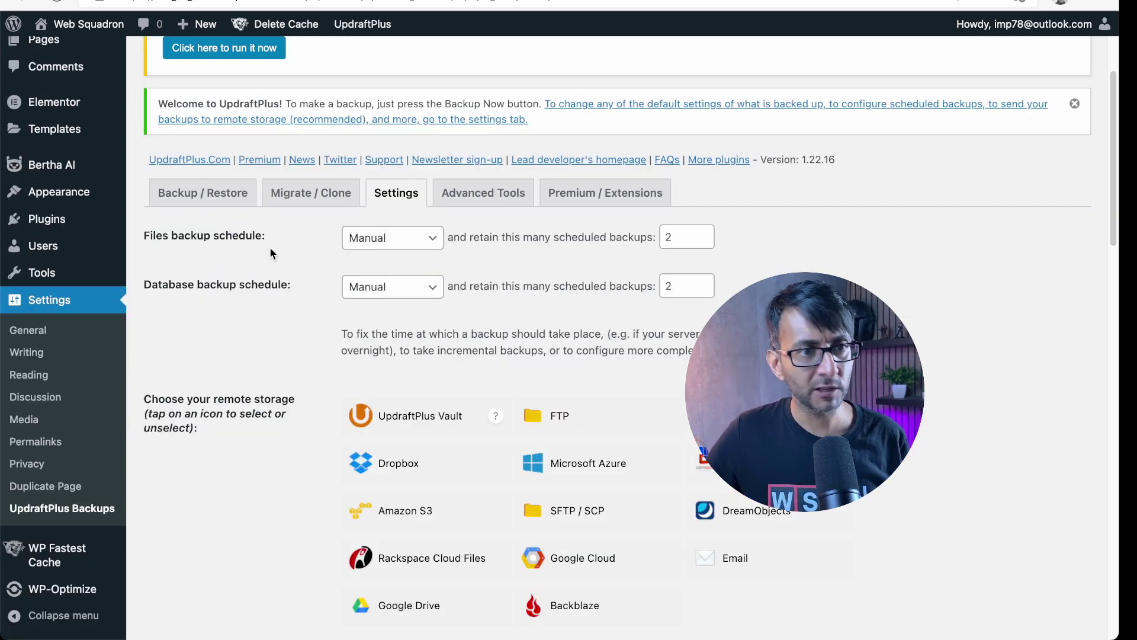
Step: Set both the files and database backup schedules to Daily
left_click(382, 246)
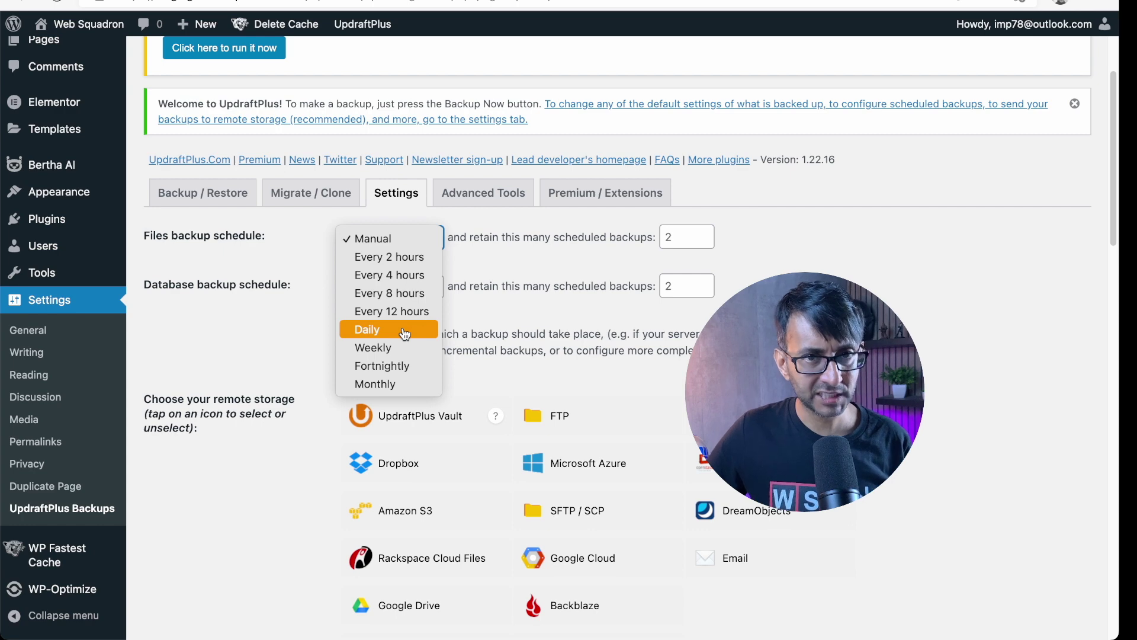
left_click(423, 259)
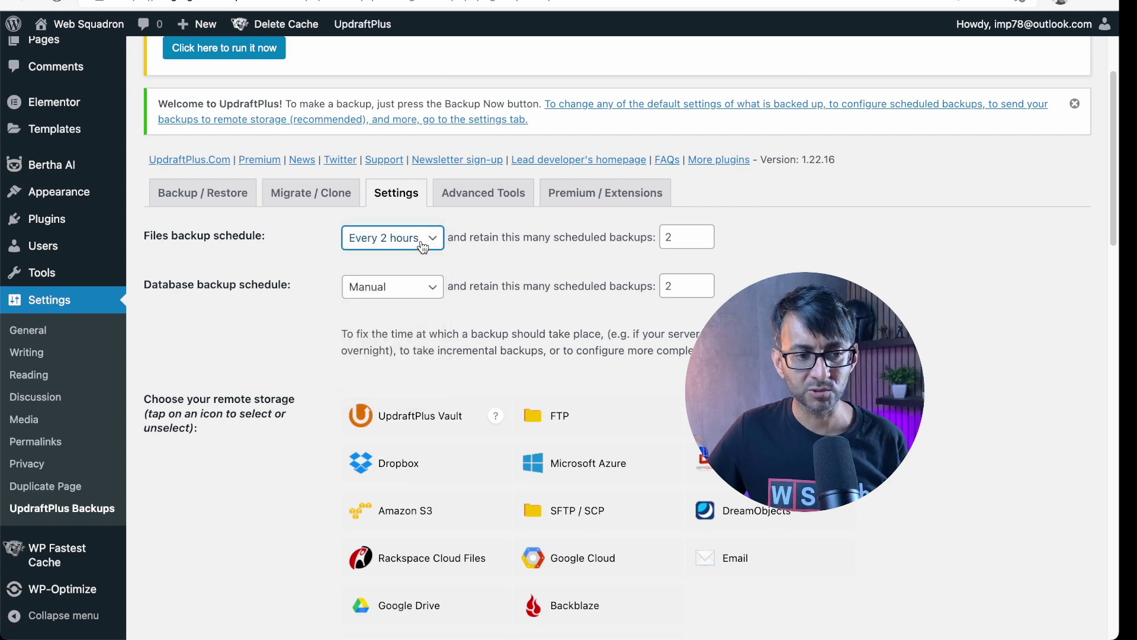
left_click(423, 245)
left_click(393, 311)
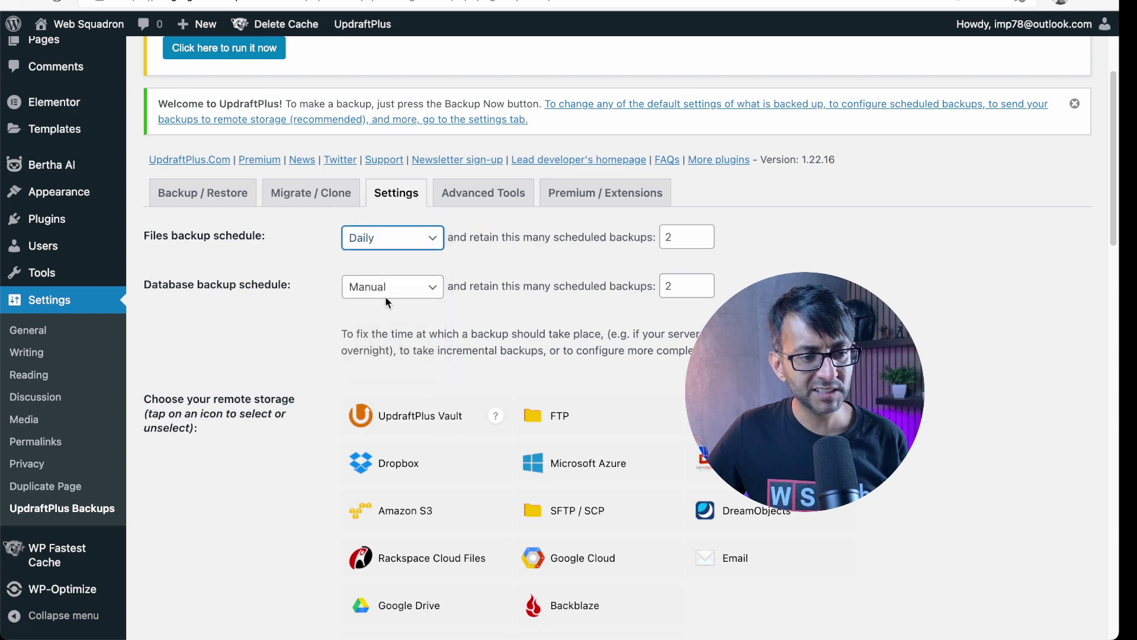
left_click(386, 396)
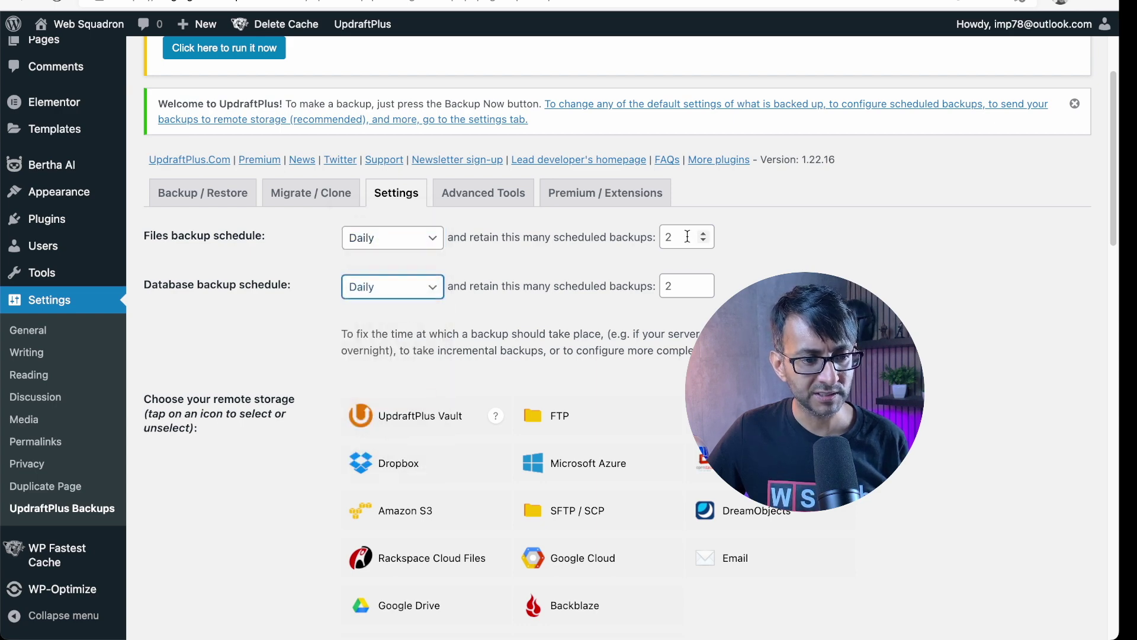
Step: Enter 5 as the number of files and database backups to retain
left_click_drag(675, 243, 638, 234)
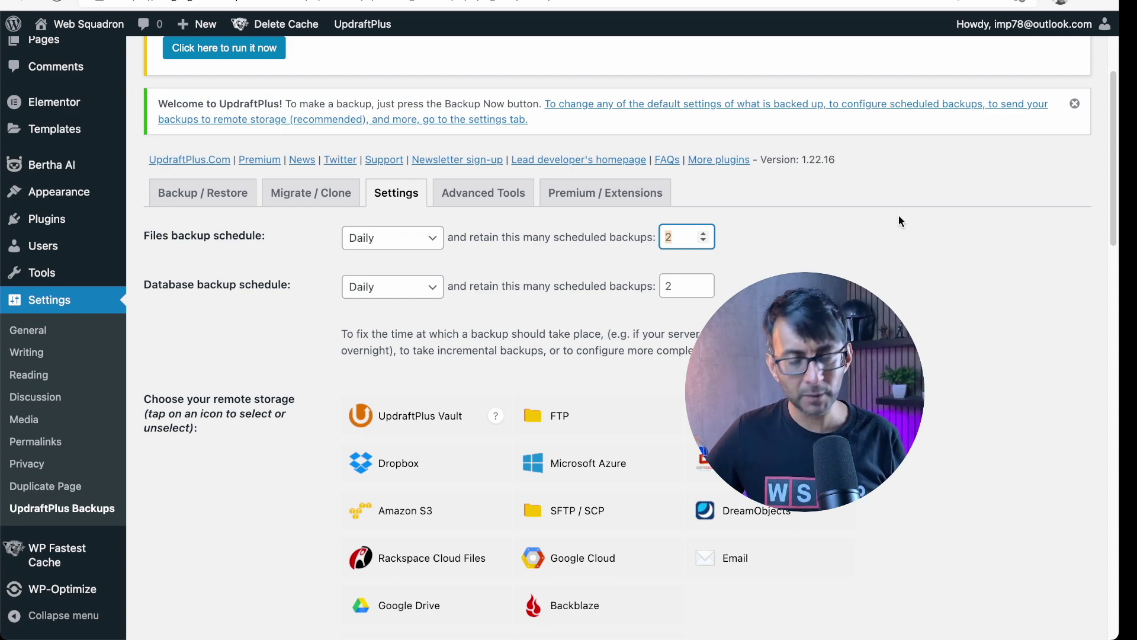
type("5")
key("Tab")
key("Tab")
type("5")
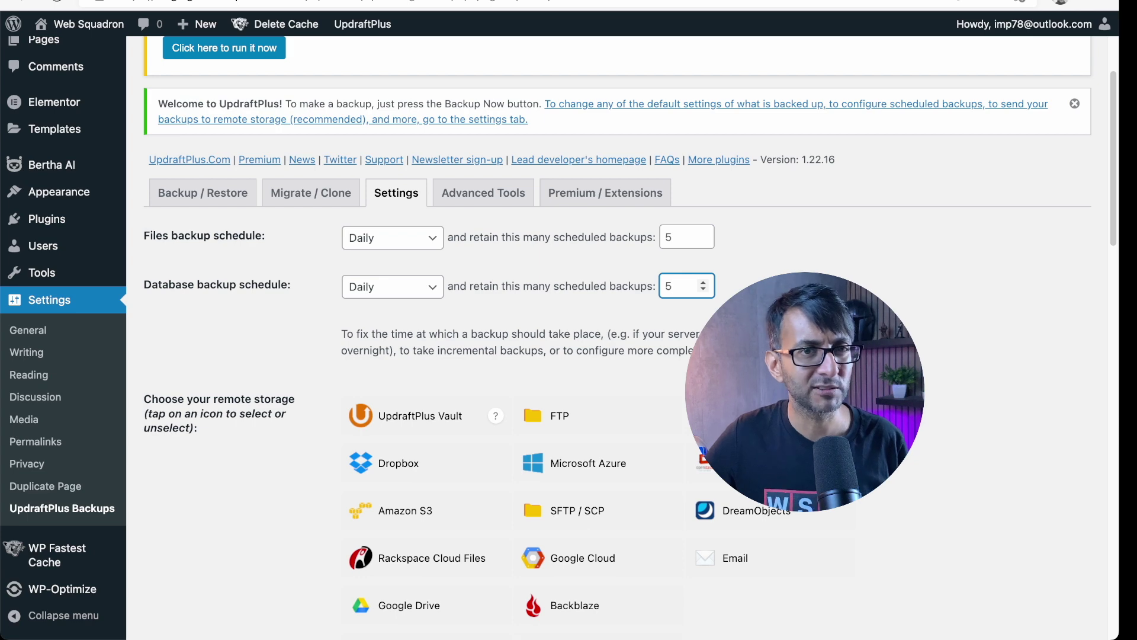
scroll(622, 355, "down", 2)
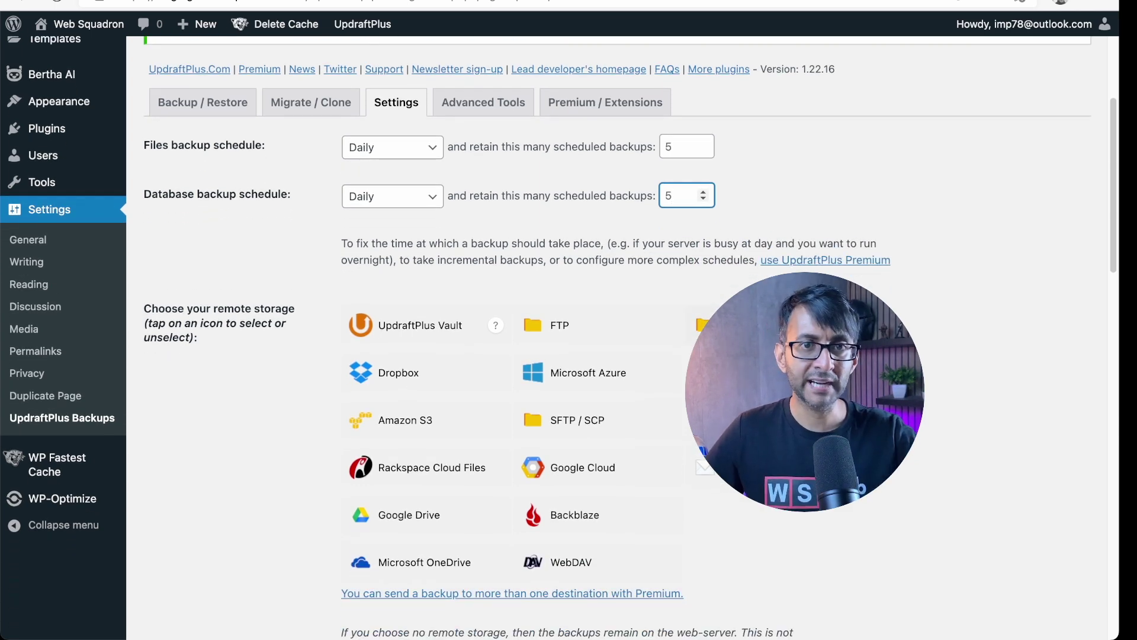
scroll(622, 355, "down", 5)
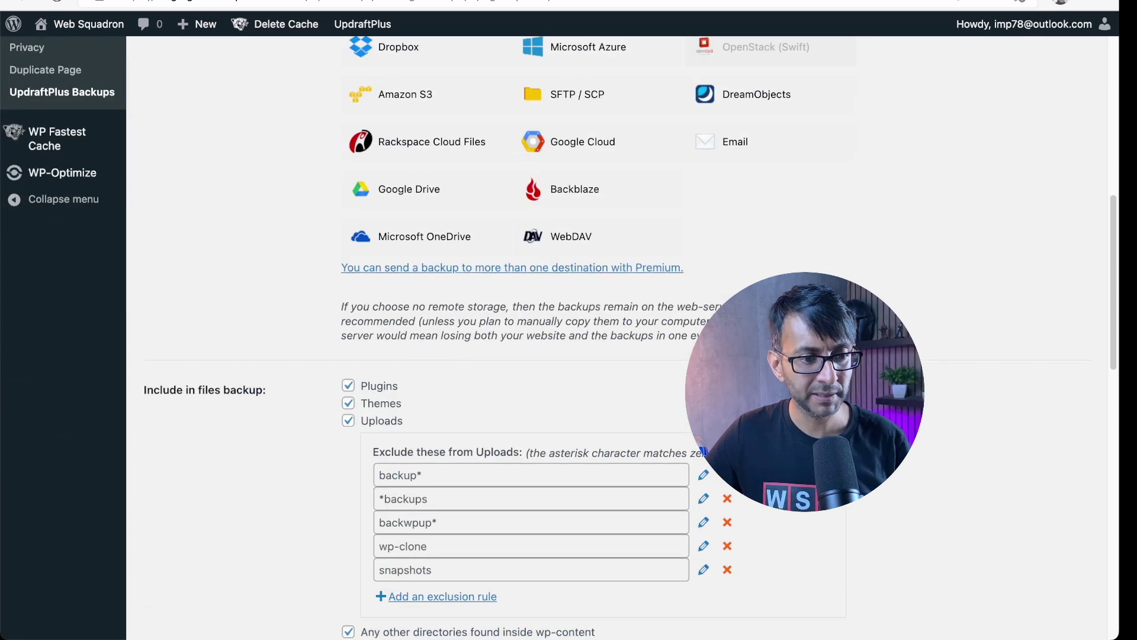
scroll(703, 451, "up", 1)
scroll(703, 451, "up", 1)
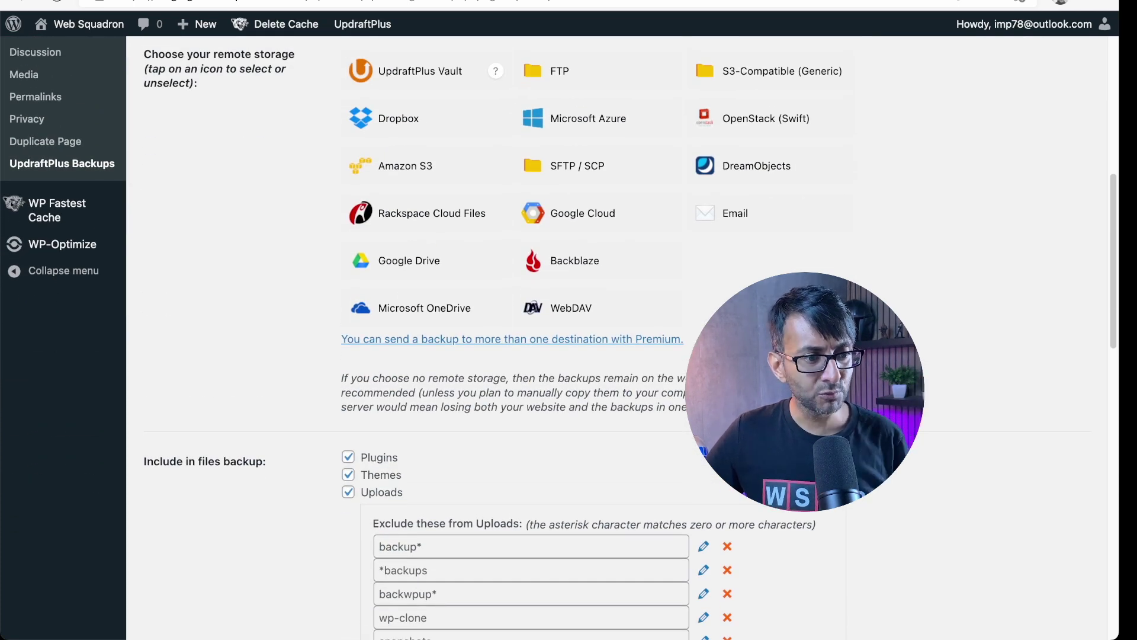
scroll(647, 328, "up", 3)
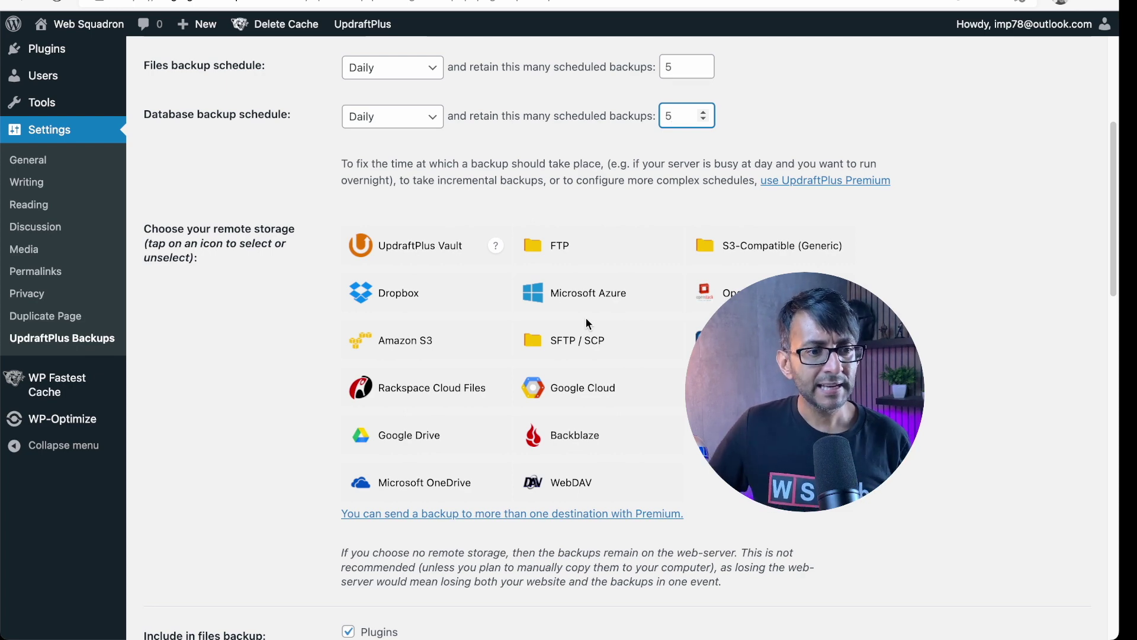
scroll(472, 165, "up", 5)
left_click(203, 303)
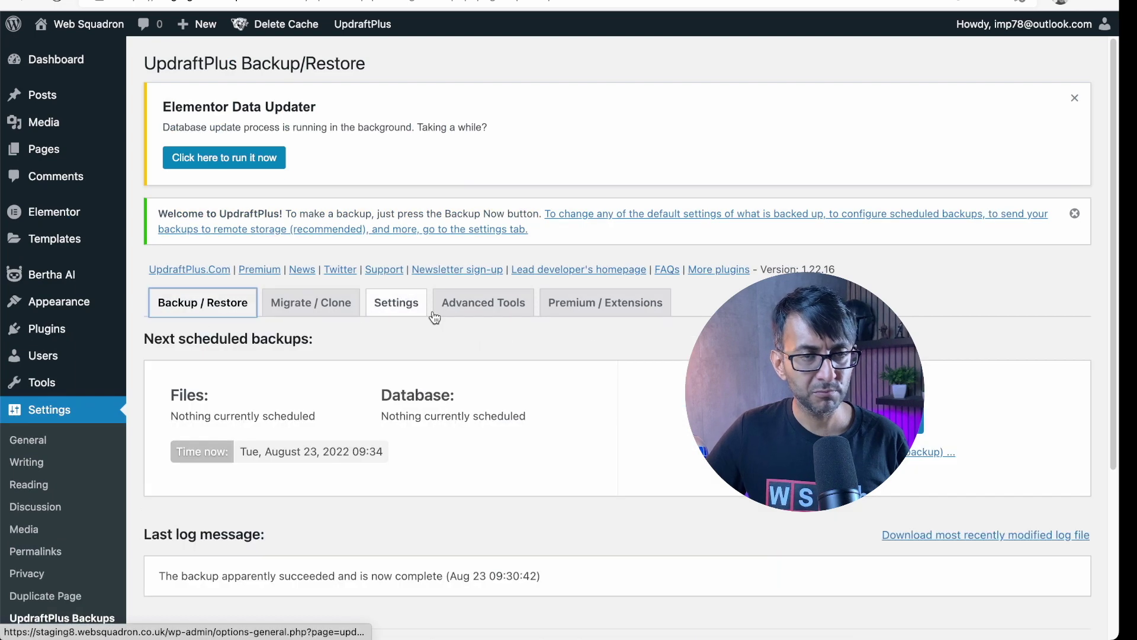
scroll(560, 379, "down", 5)
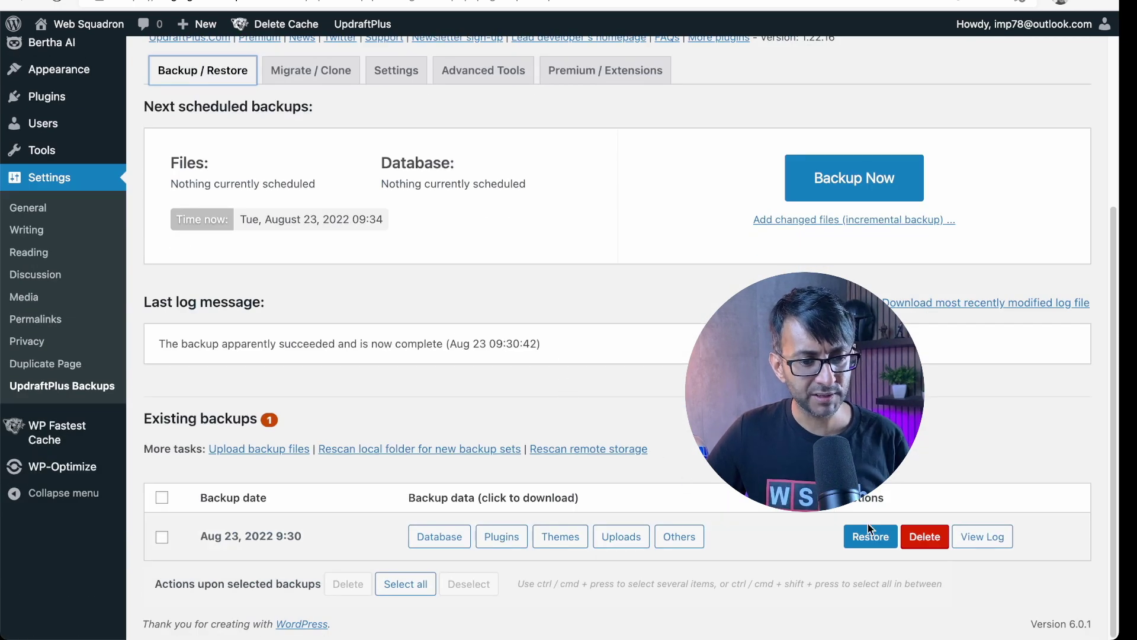
scroll(582, 371, "up", 5)
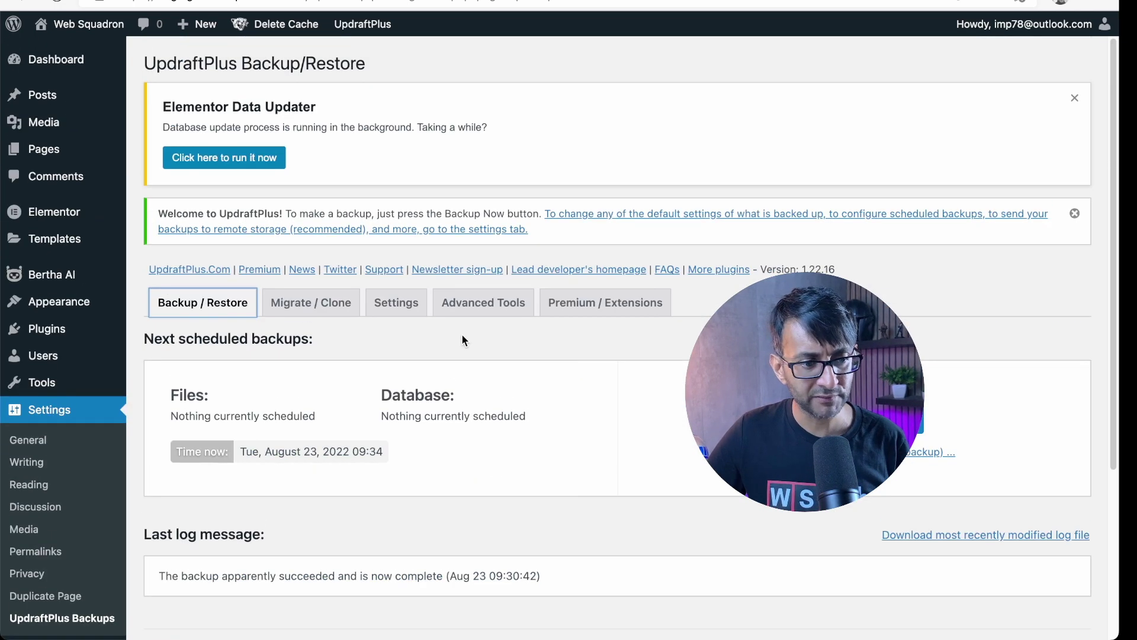
left_click(396, 303)
scroll(418, 324, "down", 5)
scroll(422, 327, "down", 2)
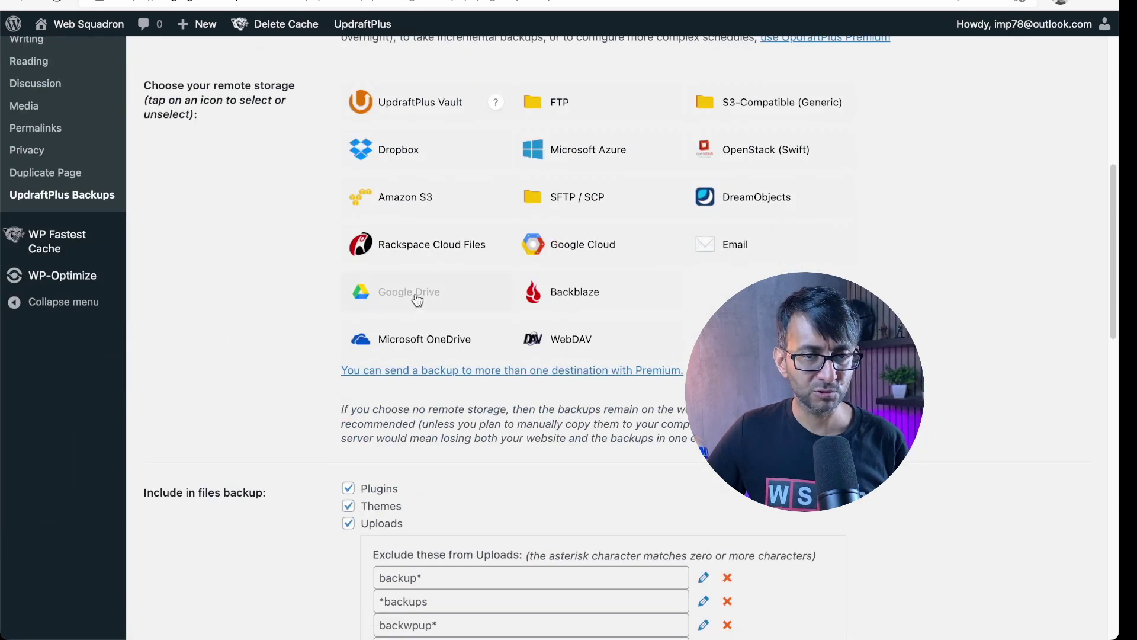
Step: Select Google Drive as remote storage and save the settings
left_click(416, 301)
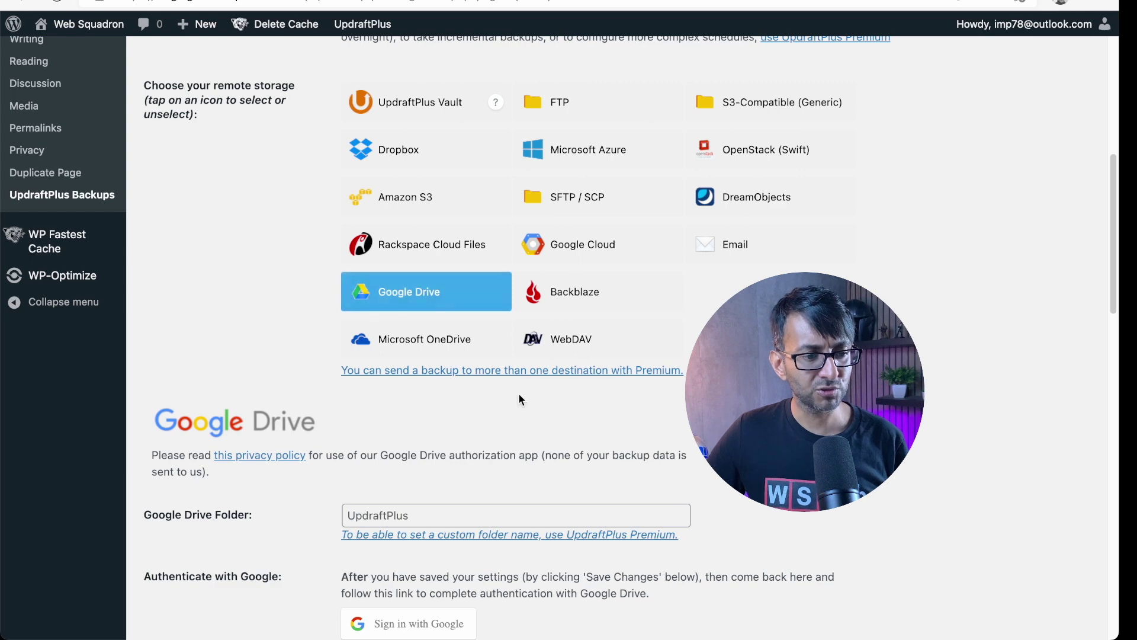
scroll(518, 393, "down", 4)
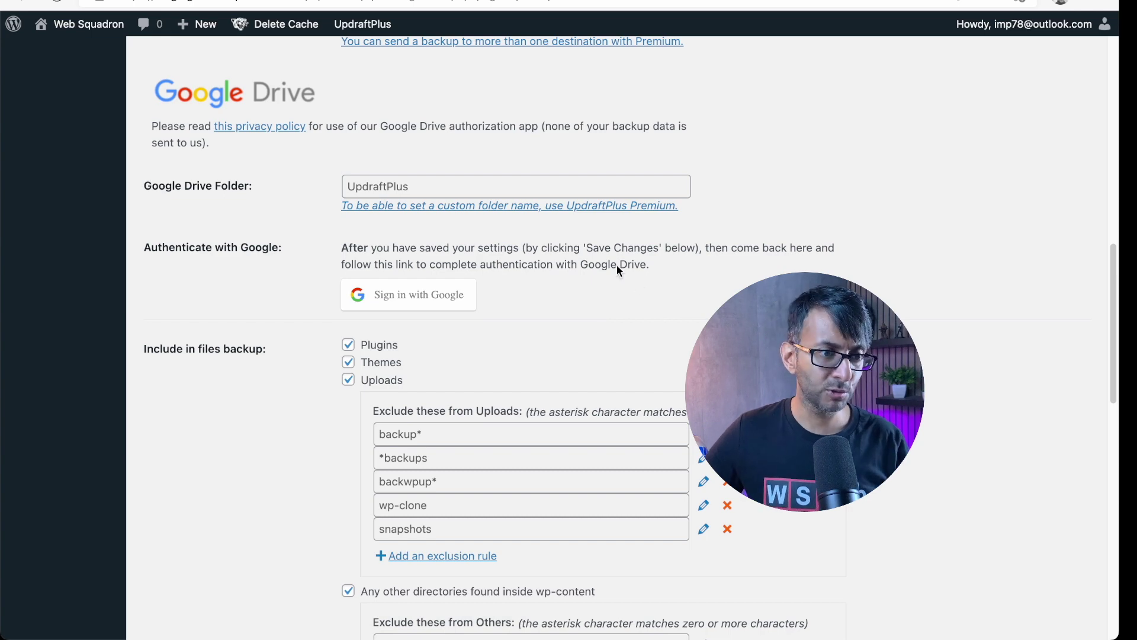
scroll(617, 270, "up", 5)
scroll(643, 178, "up", 2)
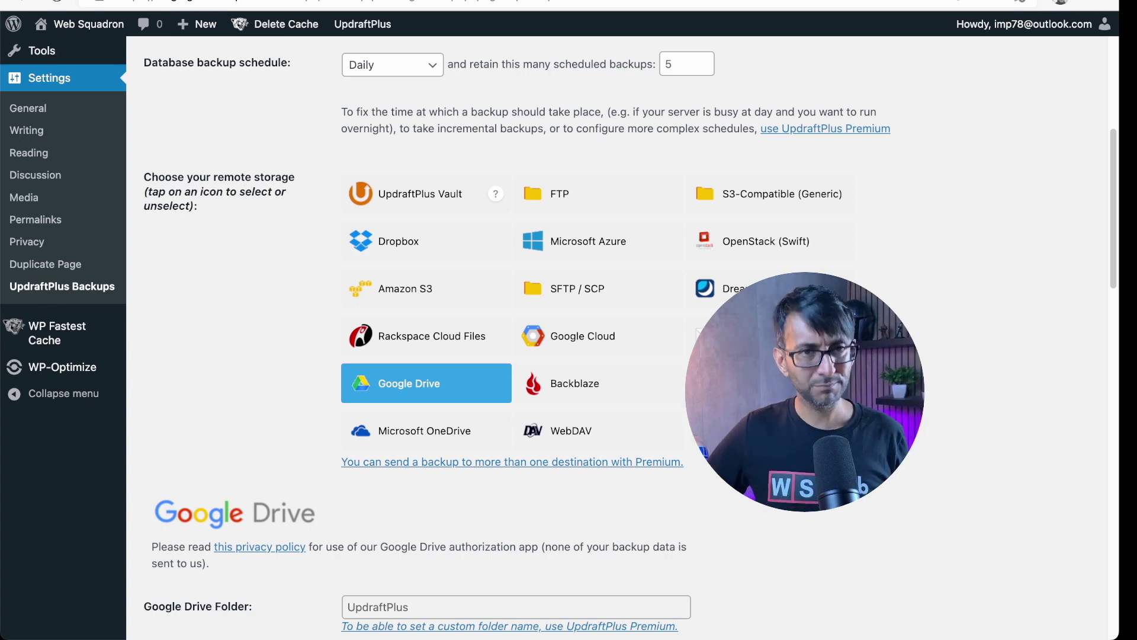
scroll(569, 338, "down", 2)
scroll(569, 338, "down", 2)
scroll(568, 338, "down", 5)
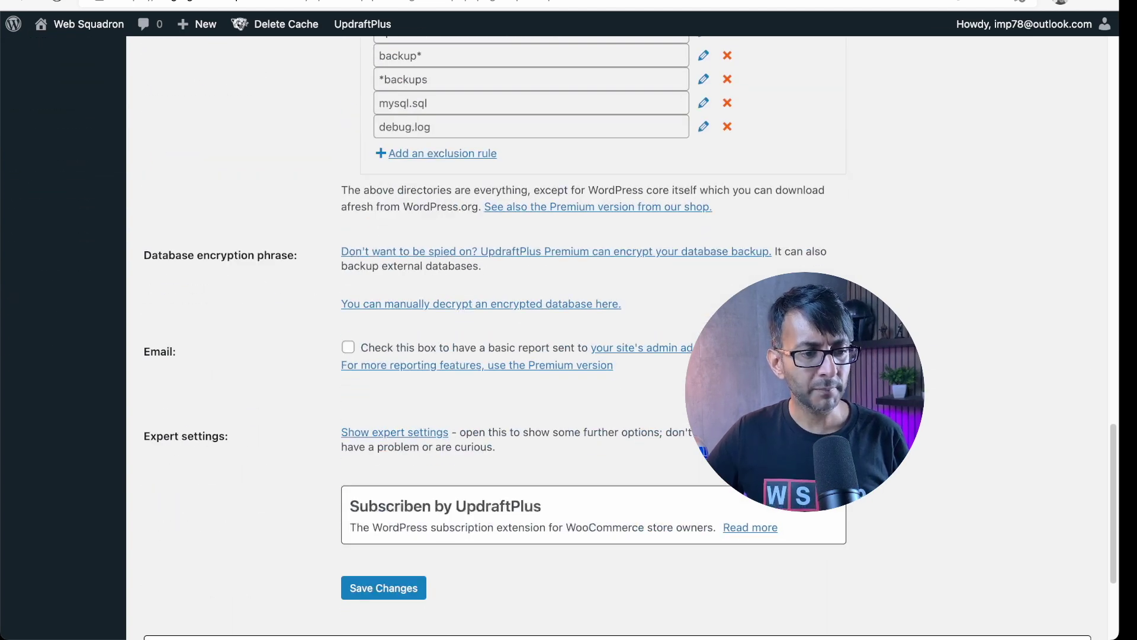
left_click(386, 586)
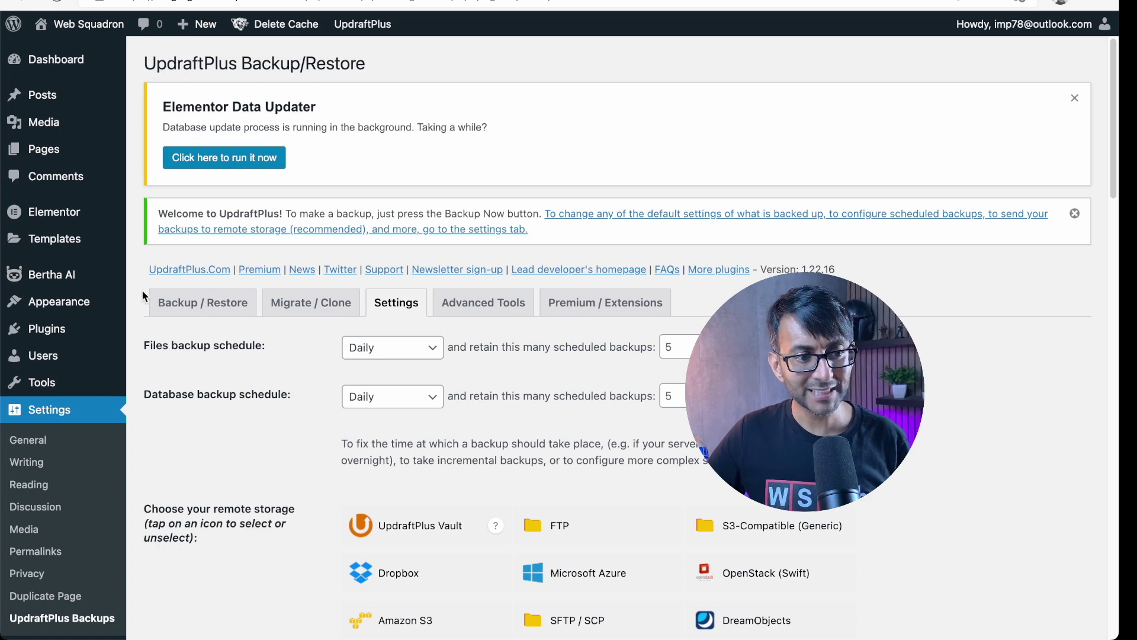
Step: From Backup / Restore, start a second manual backup of database and files, accepting the warning
left_click(203, 302)
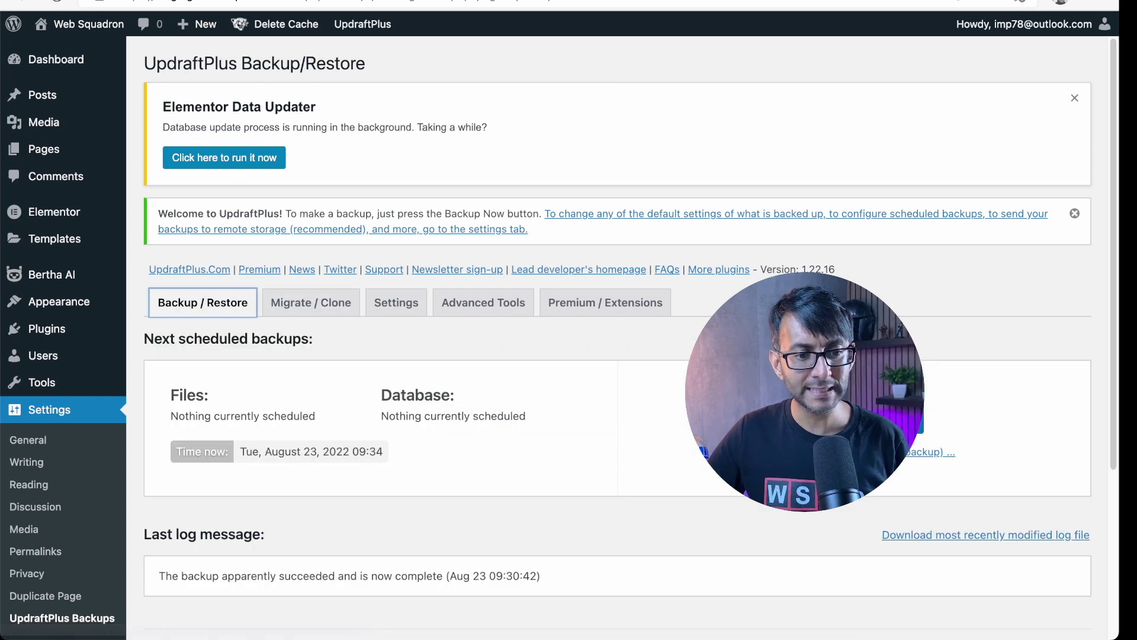
scroll(853, 410, "down", 3)
left_click(853, 284)
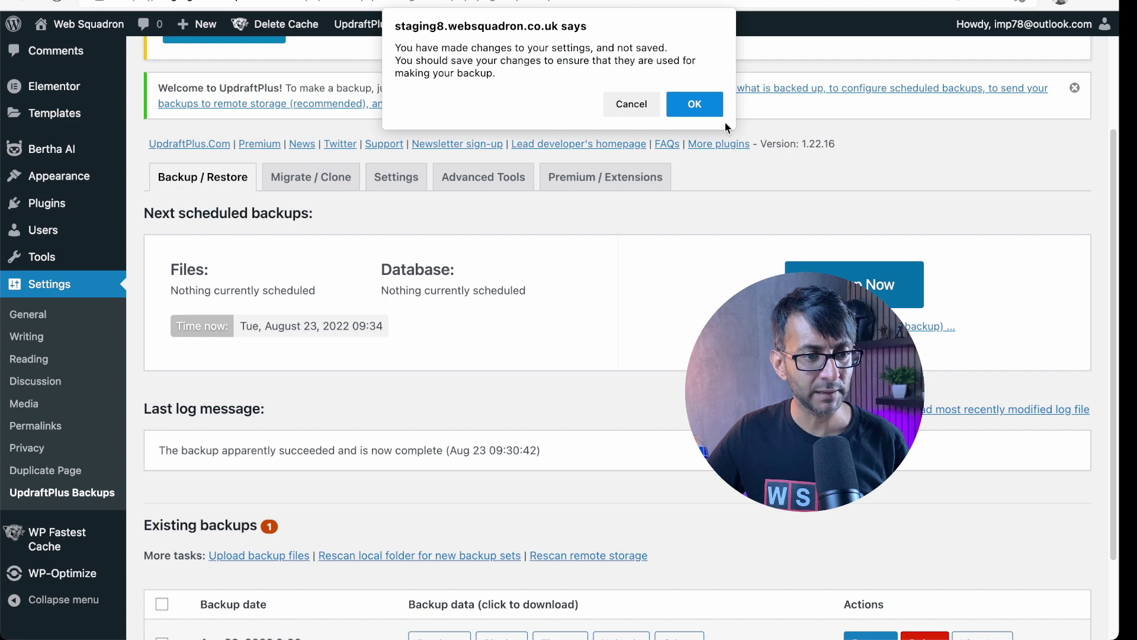
left_click(691, 115)
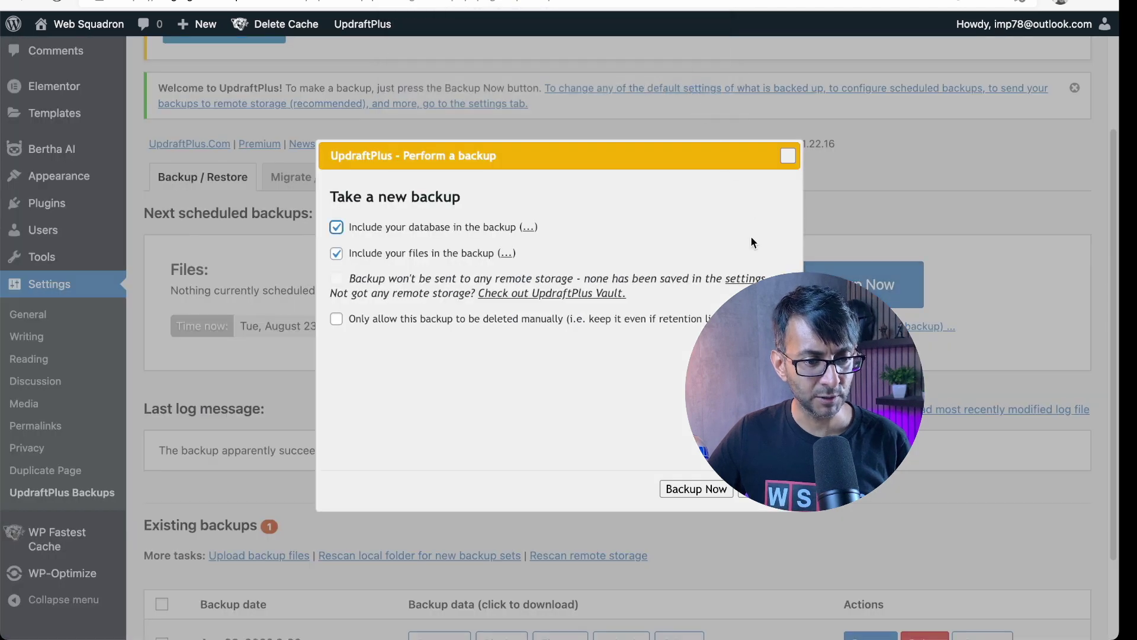
left_click(698, 490)
scroll(717, 495, "down", 3)
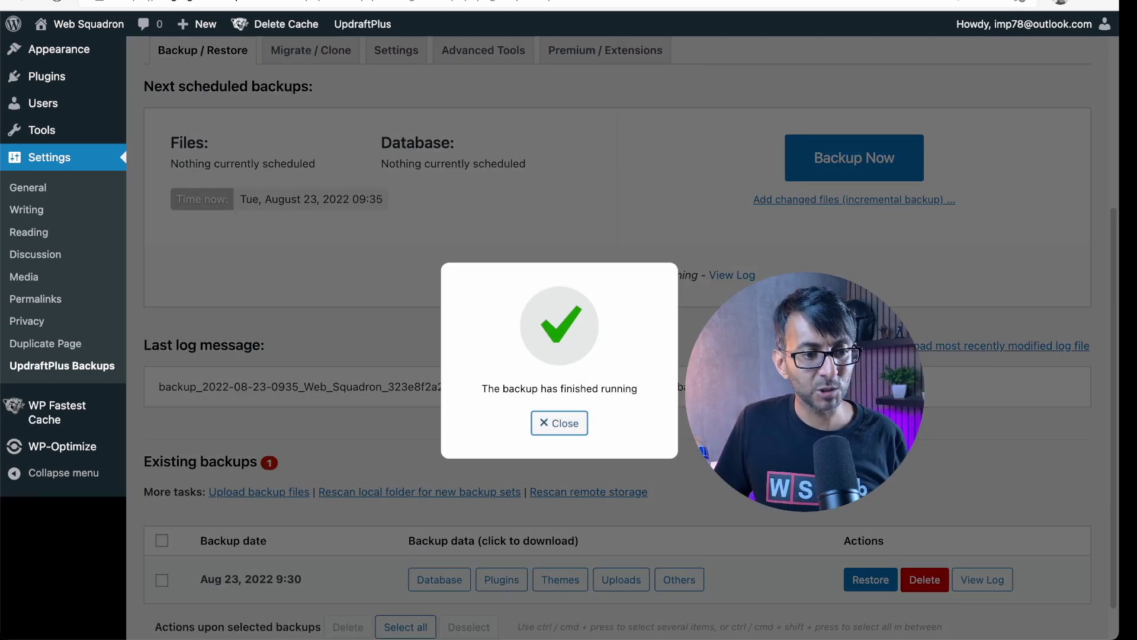
Step: Close the backup-finished notice so both Aug 23 backups show in the list
left_click(576, 423)
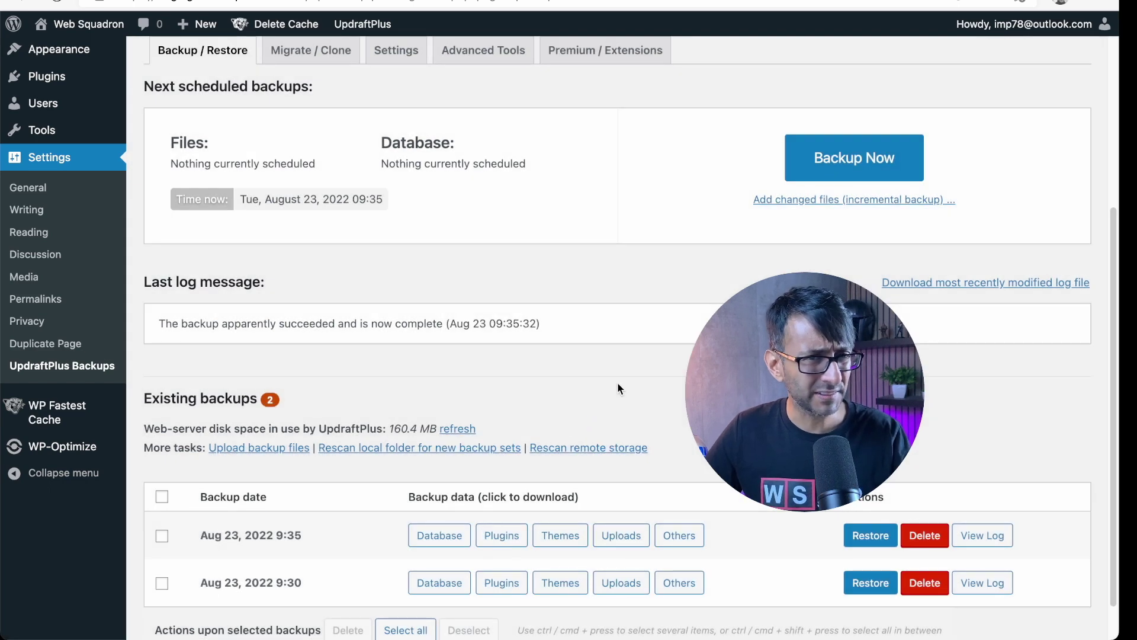
scroll(618, 388, "down", 1)
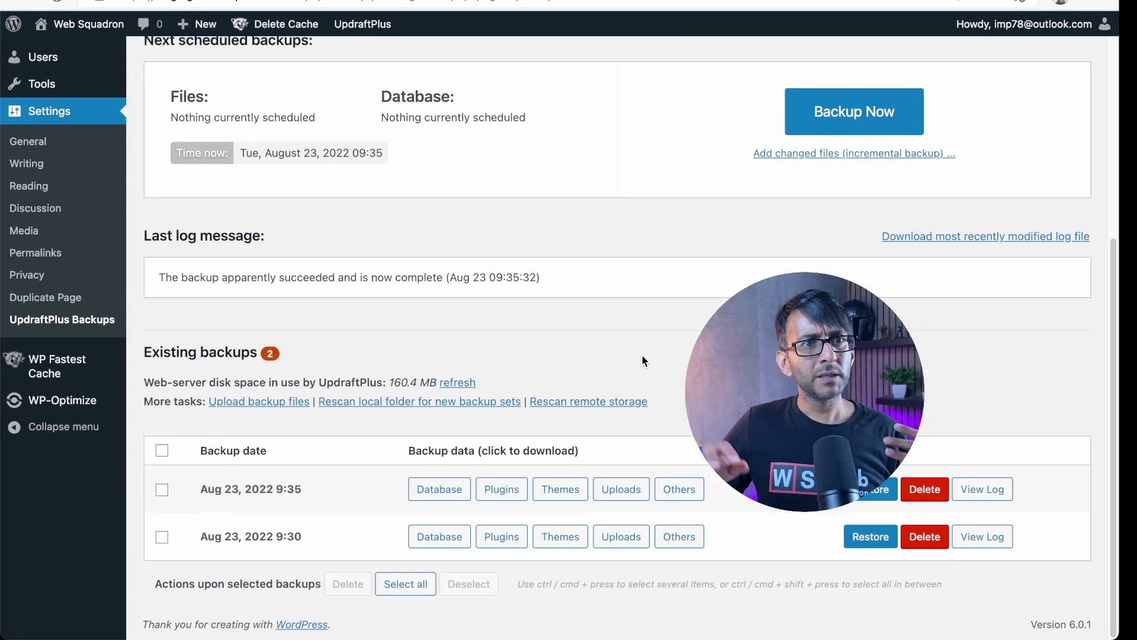